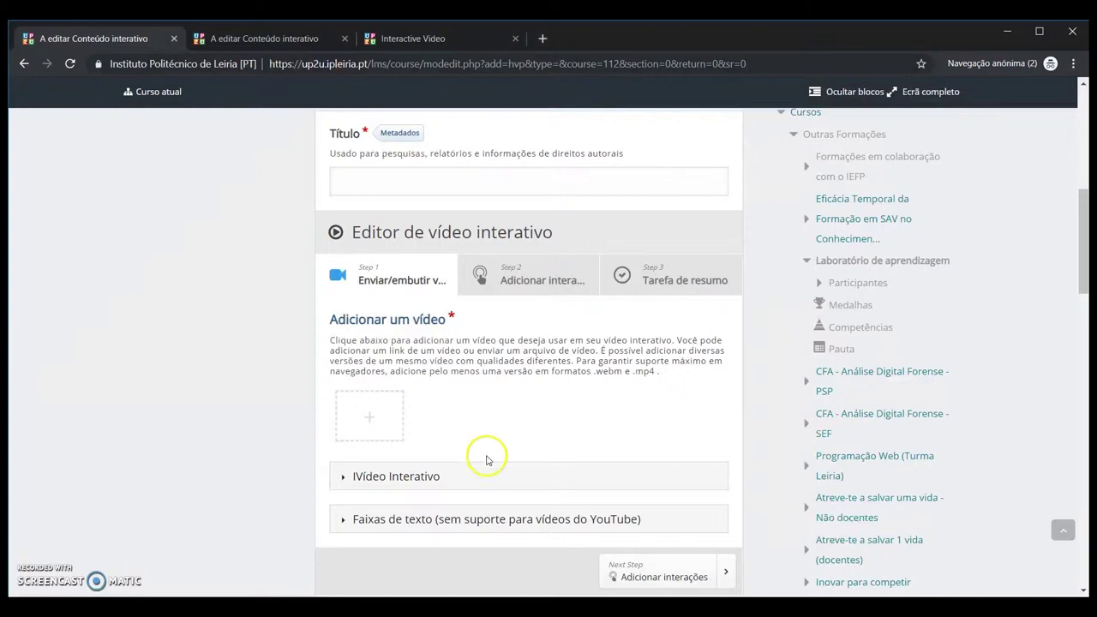
- Play the finished Interactive Video activity, pause it and read the Ingredients list pop-up before closing it
click(447, 41)
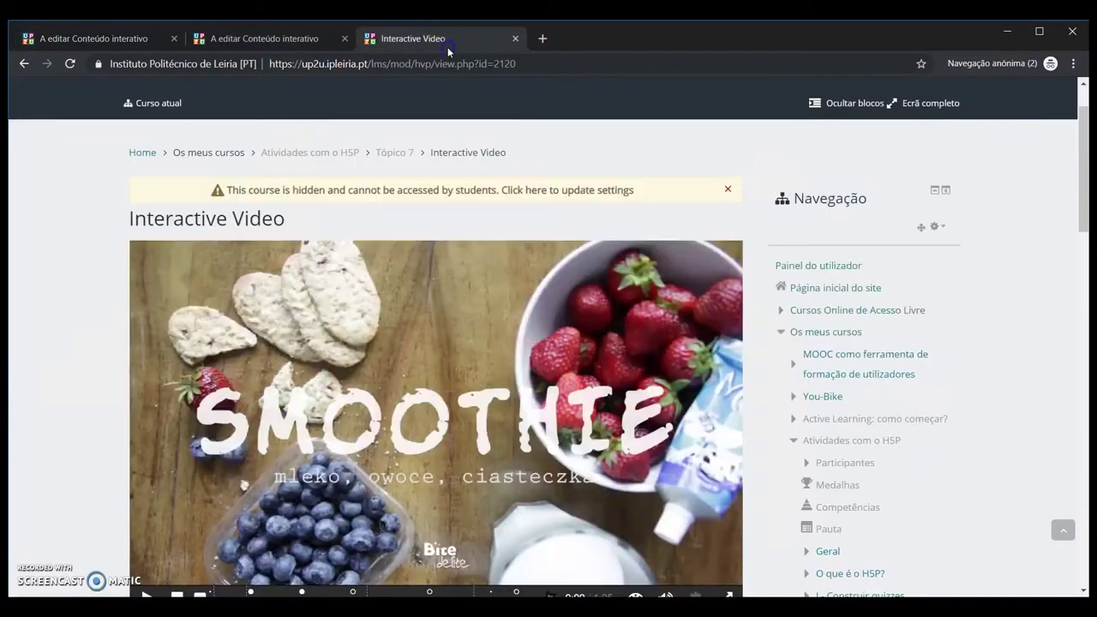
scroll(475, 315, down, 1)
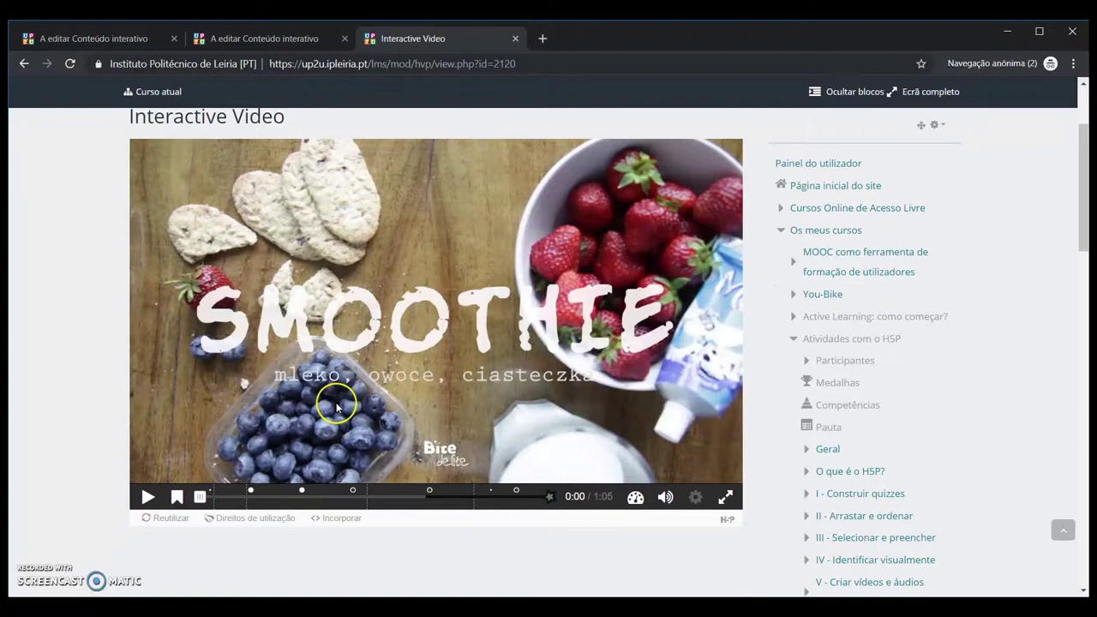
click(143, 501)
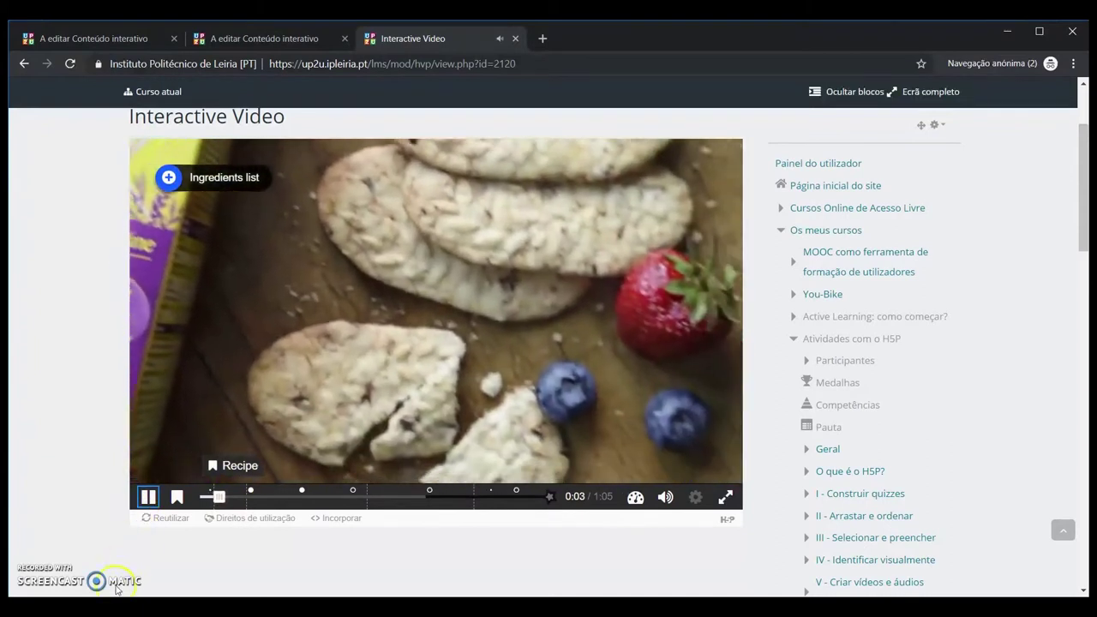
click(147, 501)
click(172, 178)
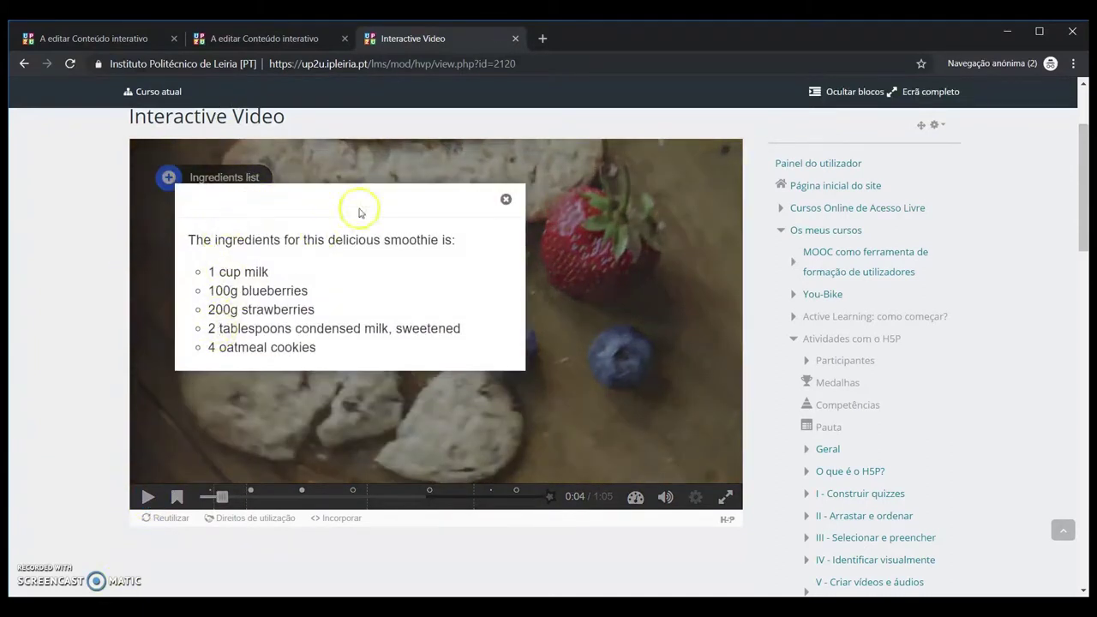
click(506, 201)
- Resume the video, answer the multiple choice quiz about the berry with Strawberry and continue
click(148, 497)
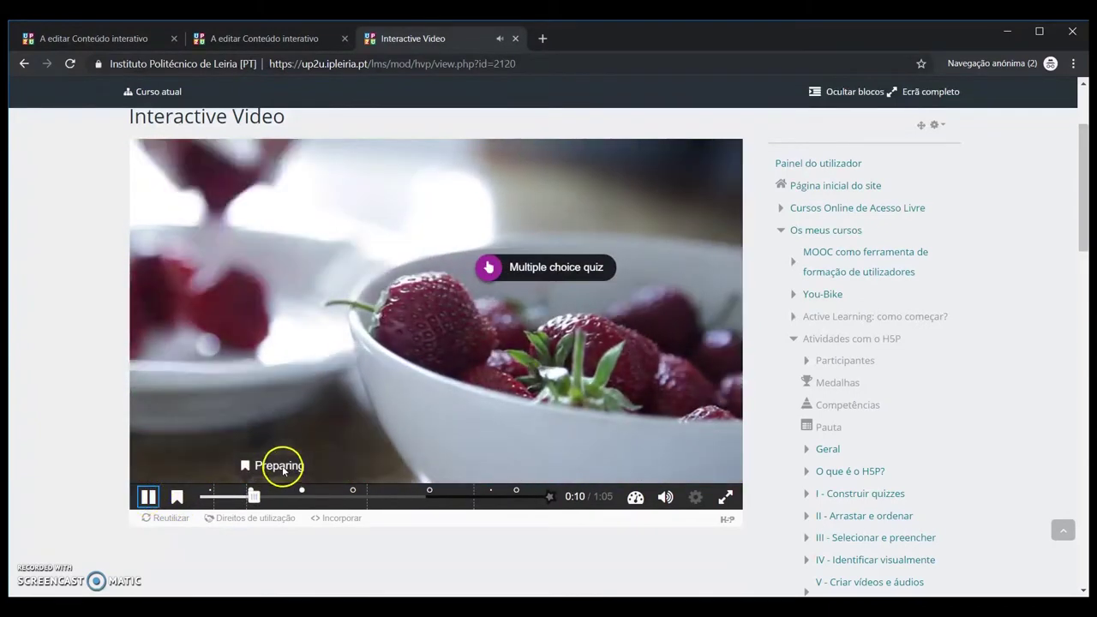
click(521, 269)
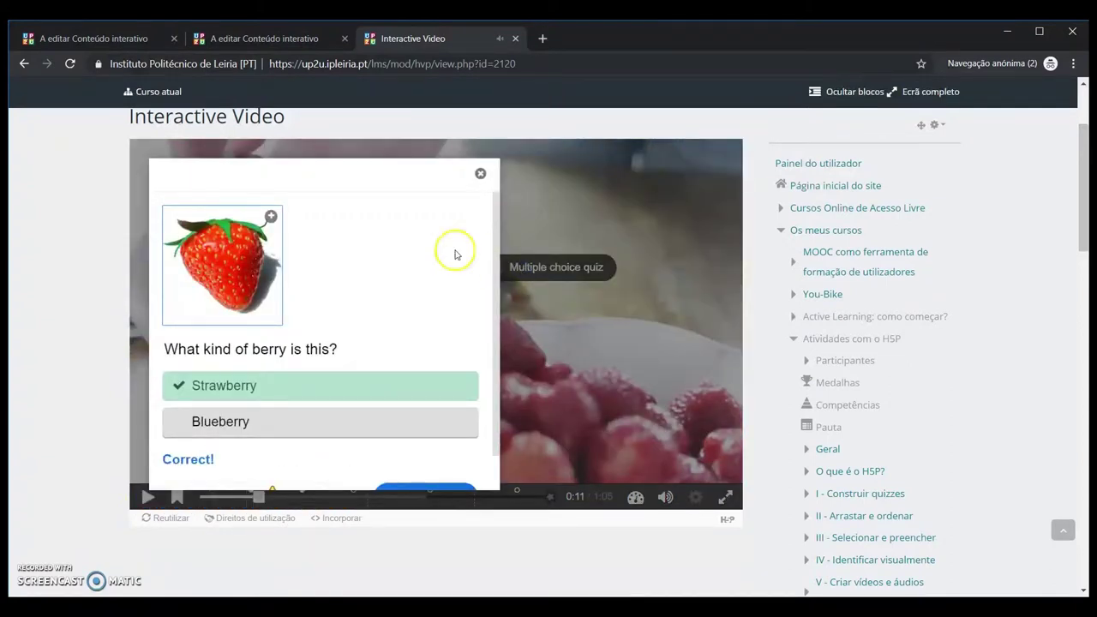
scroll(221, 396, down, 1)
scroll(221, 396, down, 1)
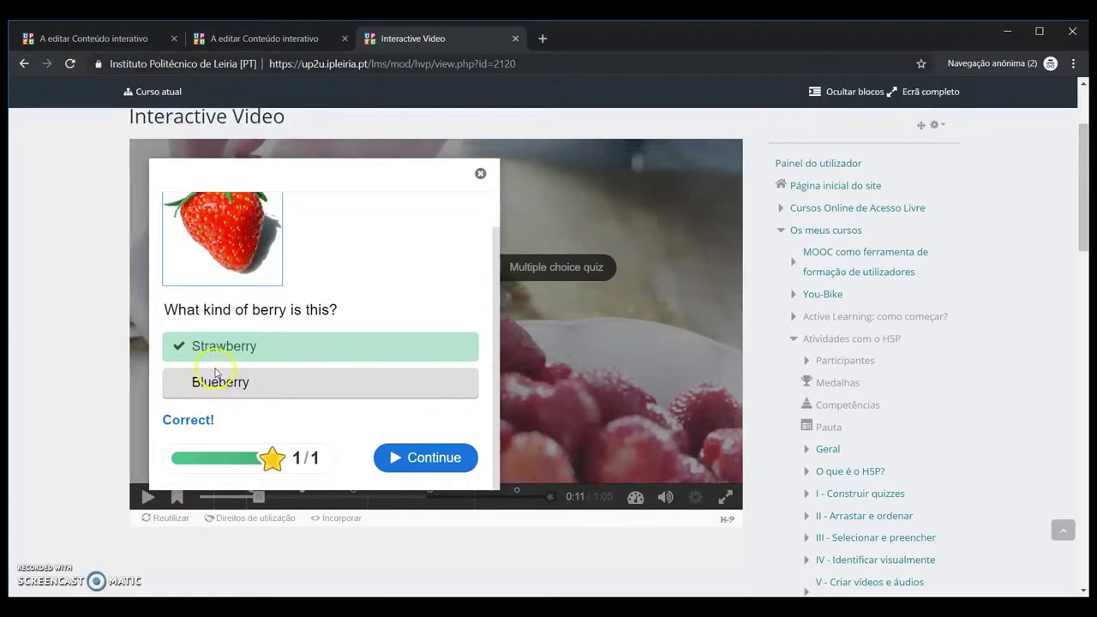
click(437, 460)
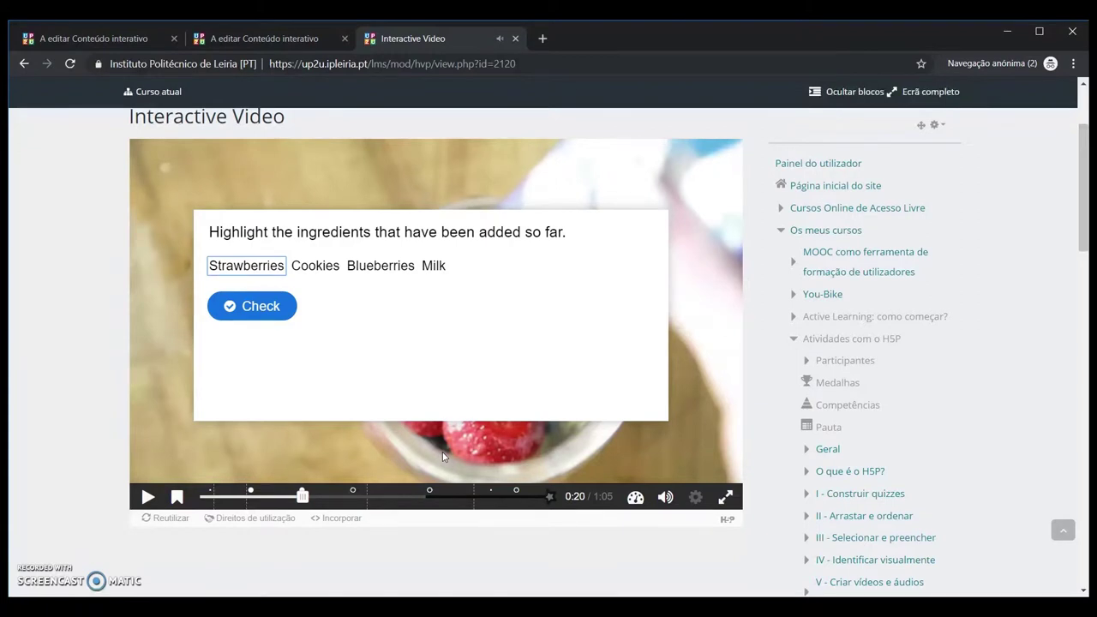
- Submit Strawberries and Blueberries as the highlighted ingredients added so far, check the answer and continue the video
click(323, 261)
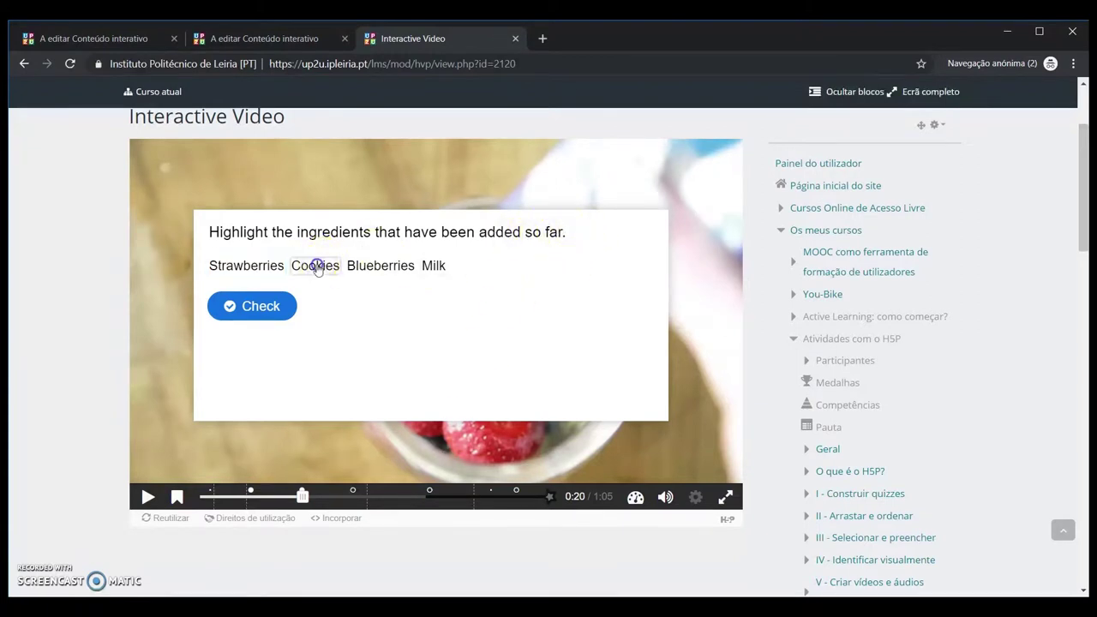
click(433, 265)
click(257, 266)
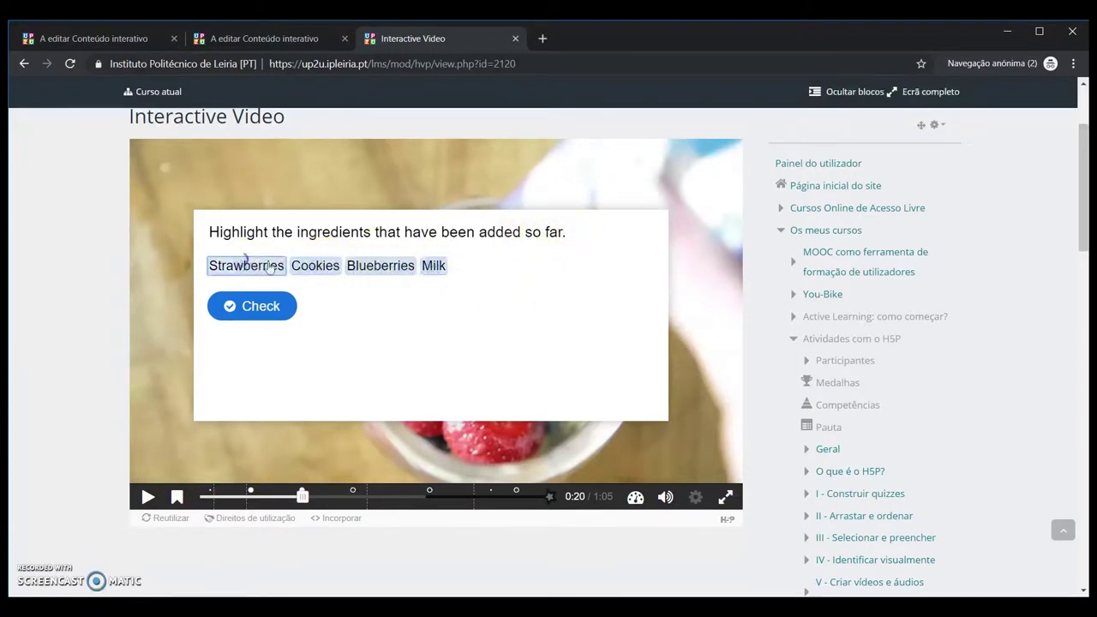
click(247, 306)
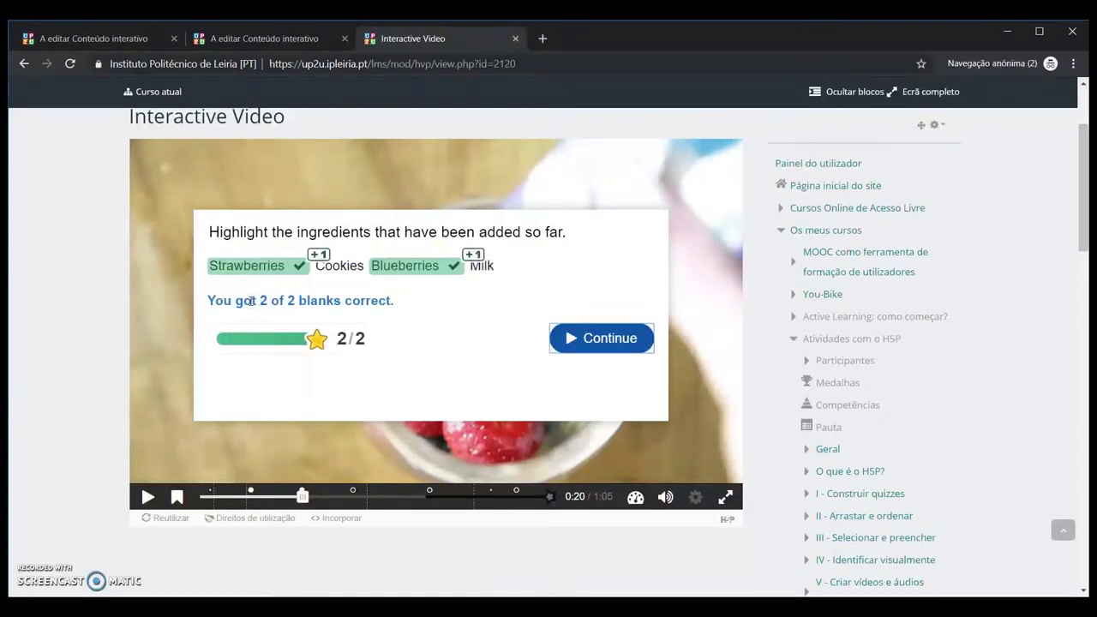
click(579, 338)
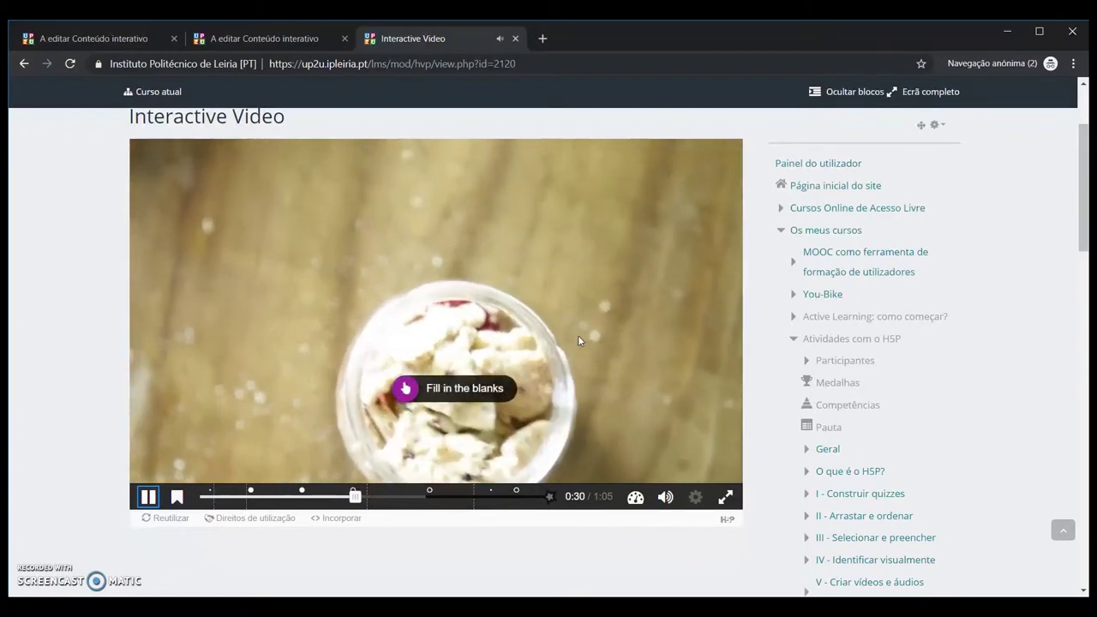
- Open the Fill in the blanks question, enter "a" in all three blanks and check the answers
click(433, 394)
click(502, 252)
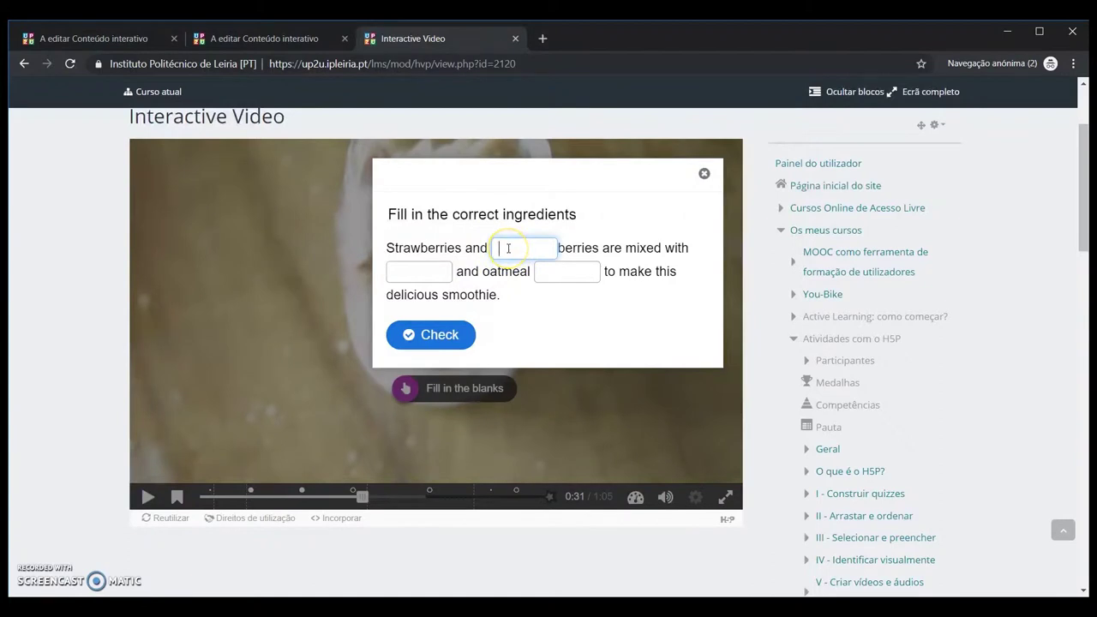
text(a)
click(445, 270)
text(a)
click(550, 269)
text(a)
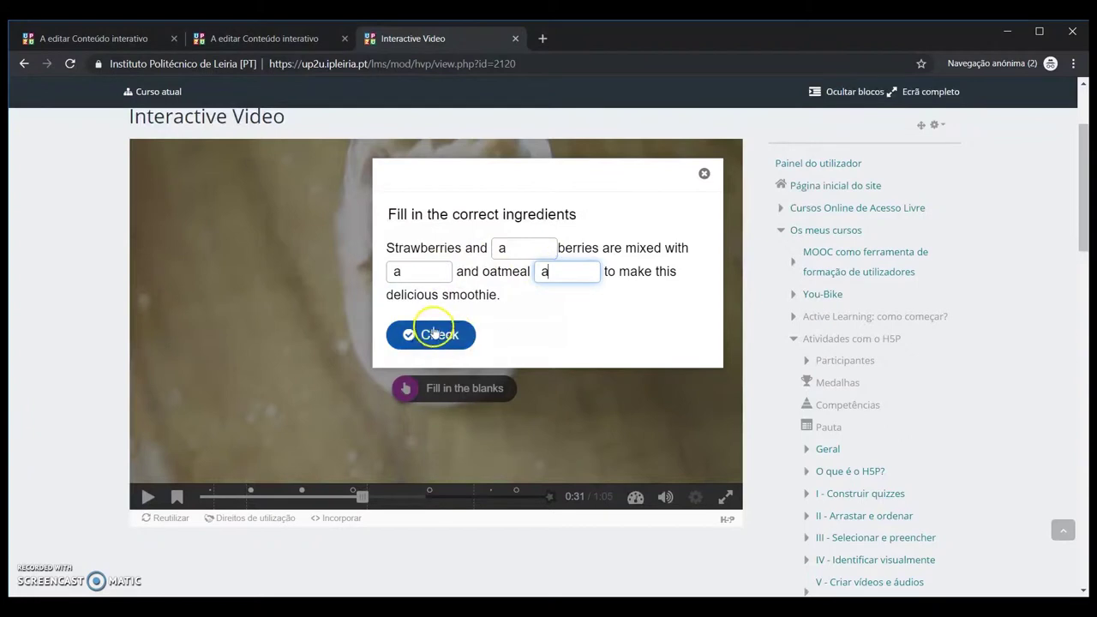
click(437, 336)
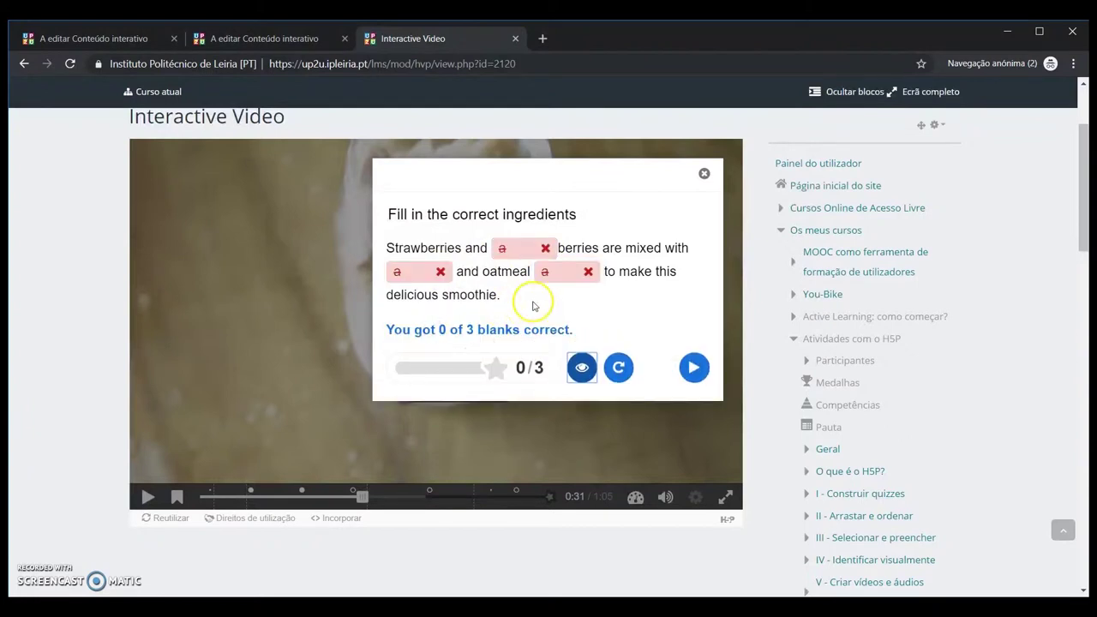
- Go to the editing page of the Interactive Video activity and examine the video sources in its upload/embed step
click(299, 41)
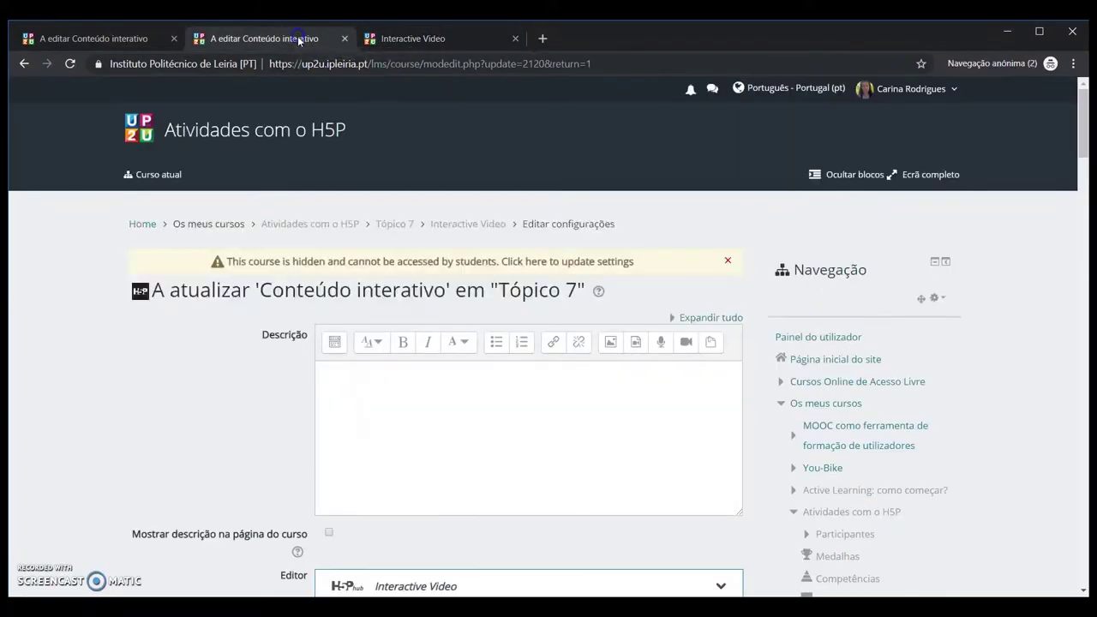
scroll(479, 352, down, 4)
scroll(447, 367, down, 4)
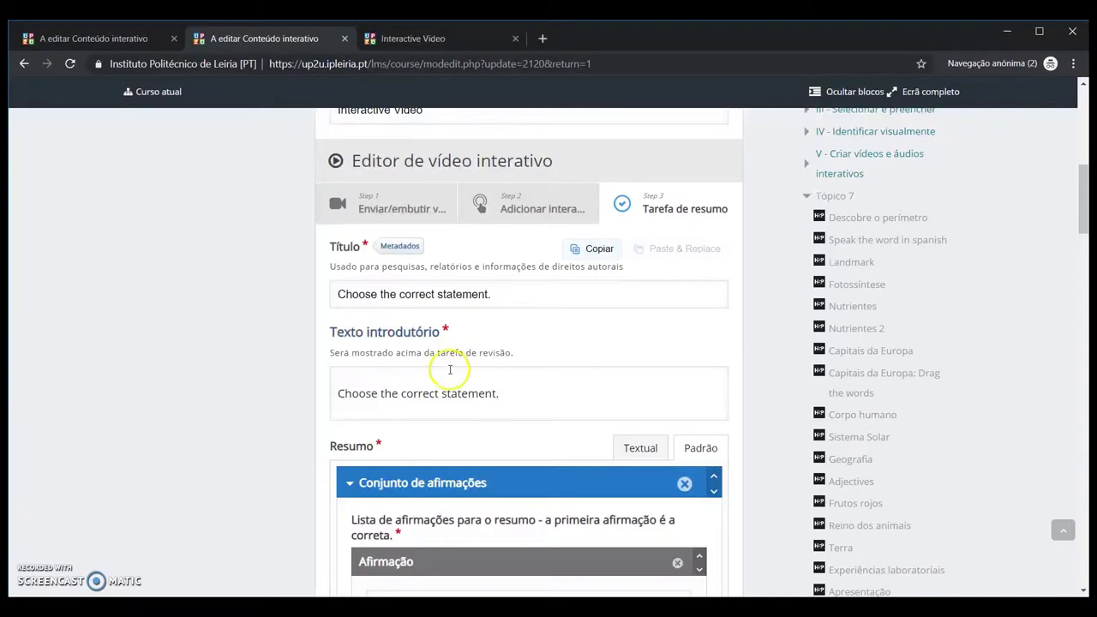
scroll(447, 364, down, 1)
scroll(428, 283, up, 2)
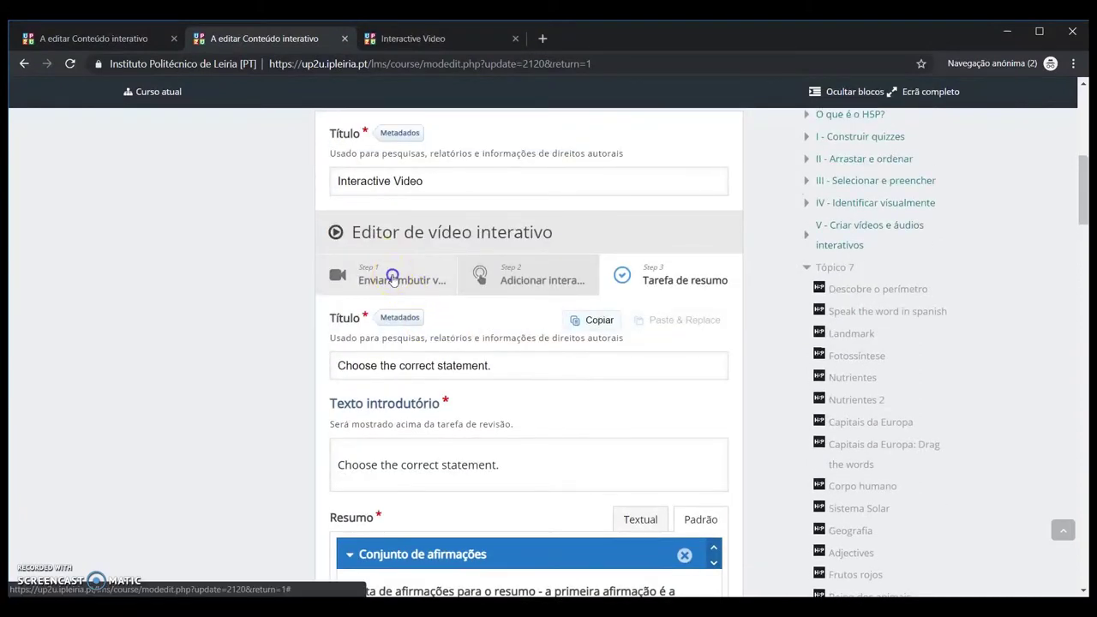
click(392, 280)
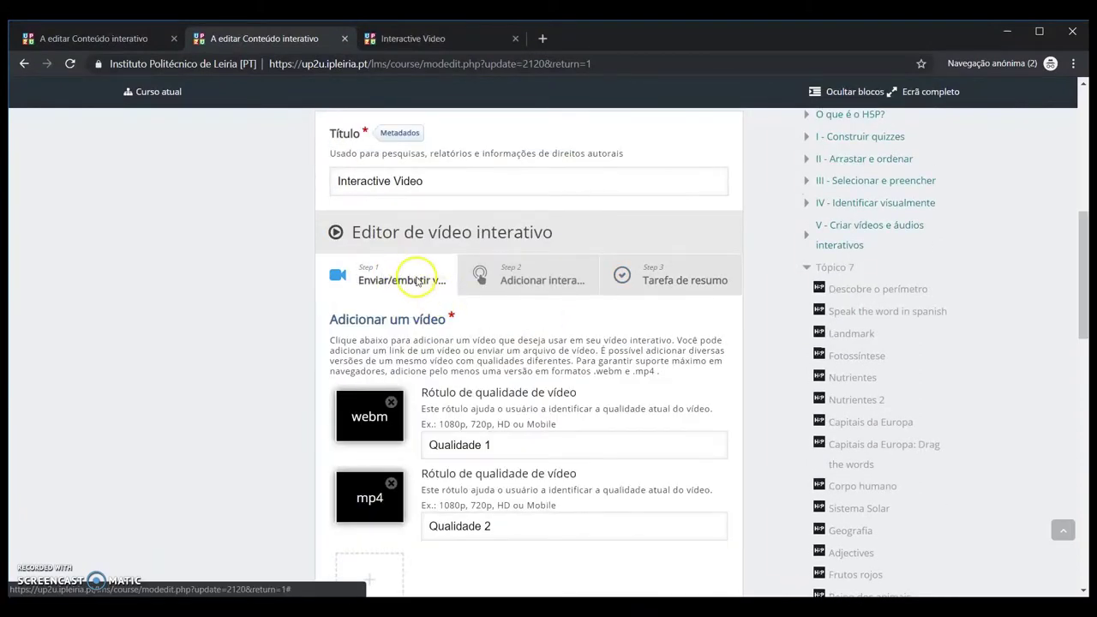
scroll(420, 326, down, 2)
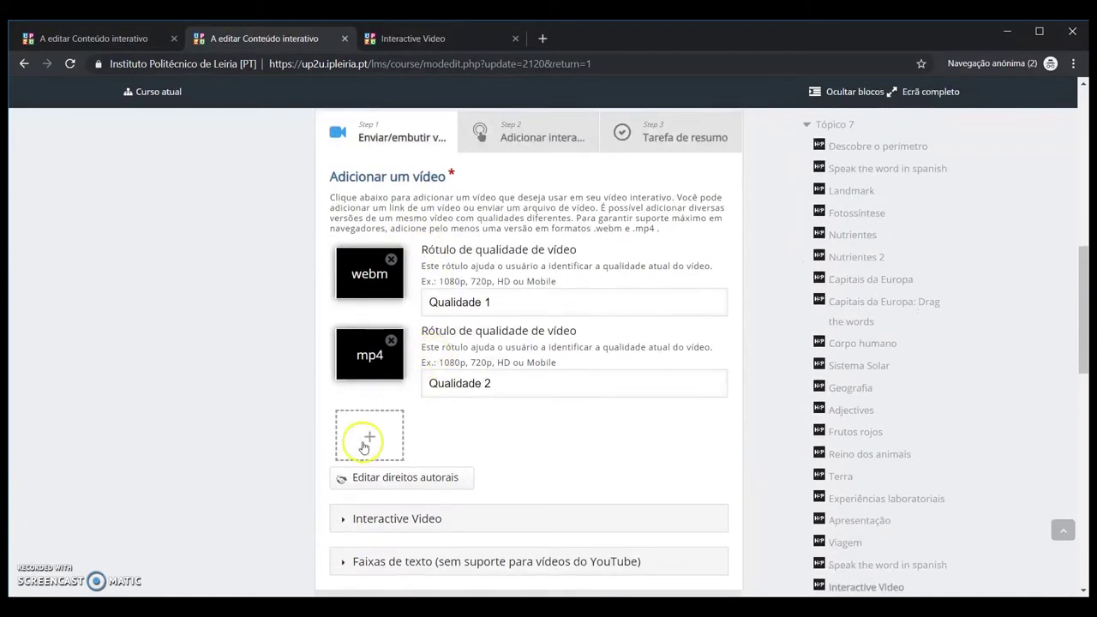
- Examine the options for adding another video by file upload or URL, and cancel without inserting one
click(372, 440)
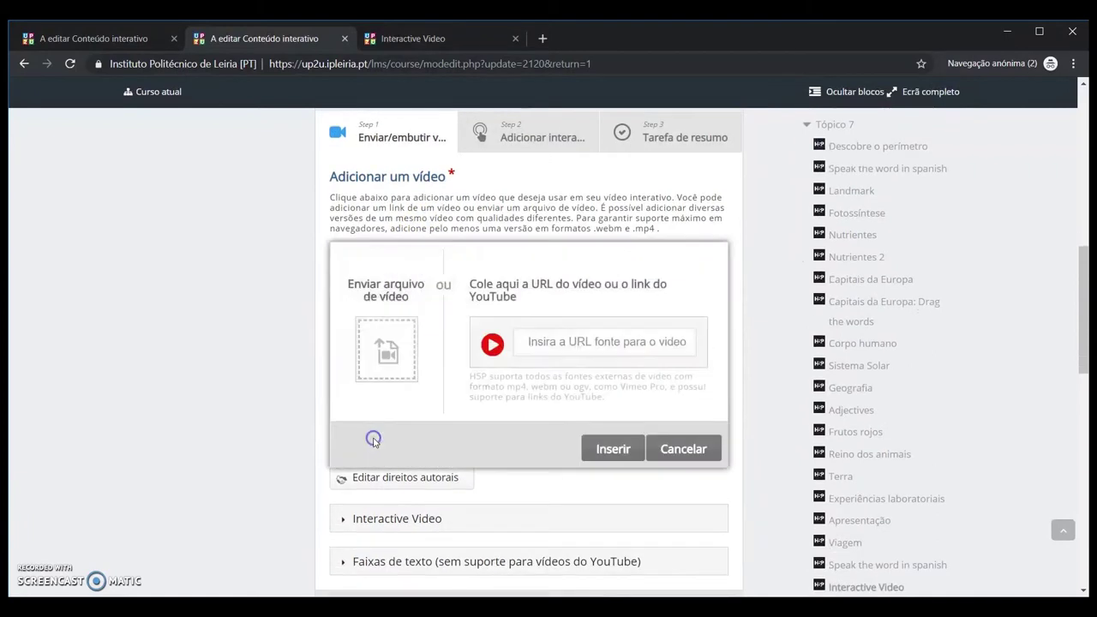
click(550, 342)
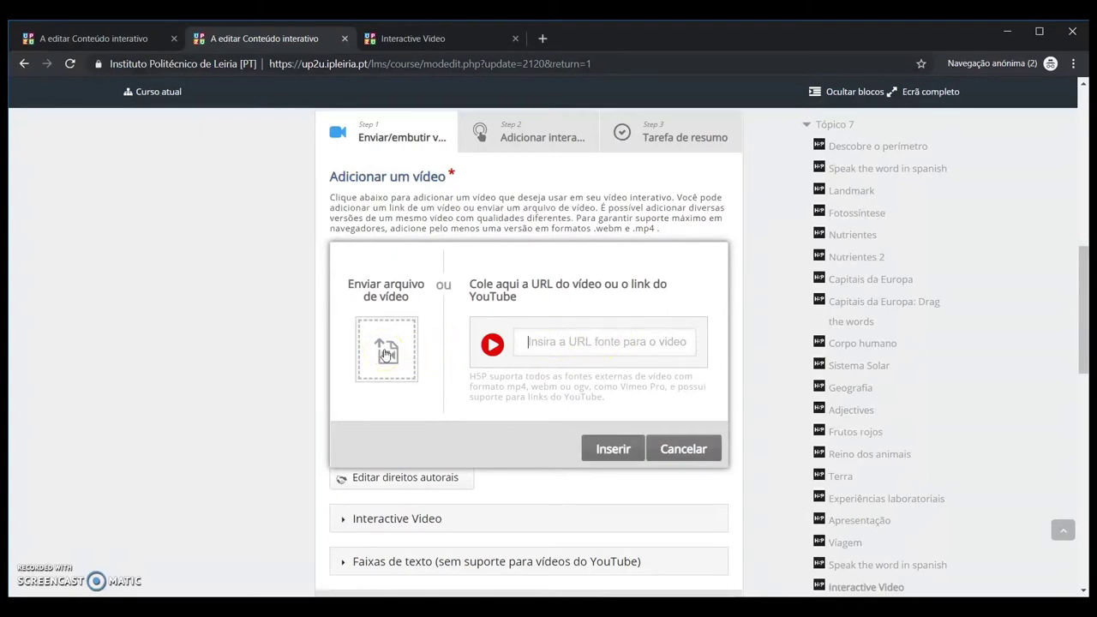
click(683, 448)
scroll(521, 367, up, 1)
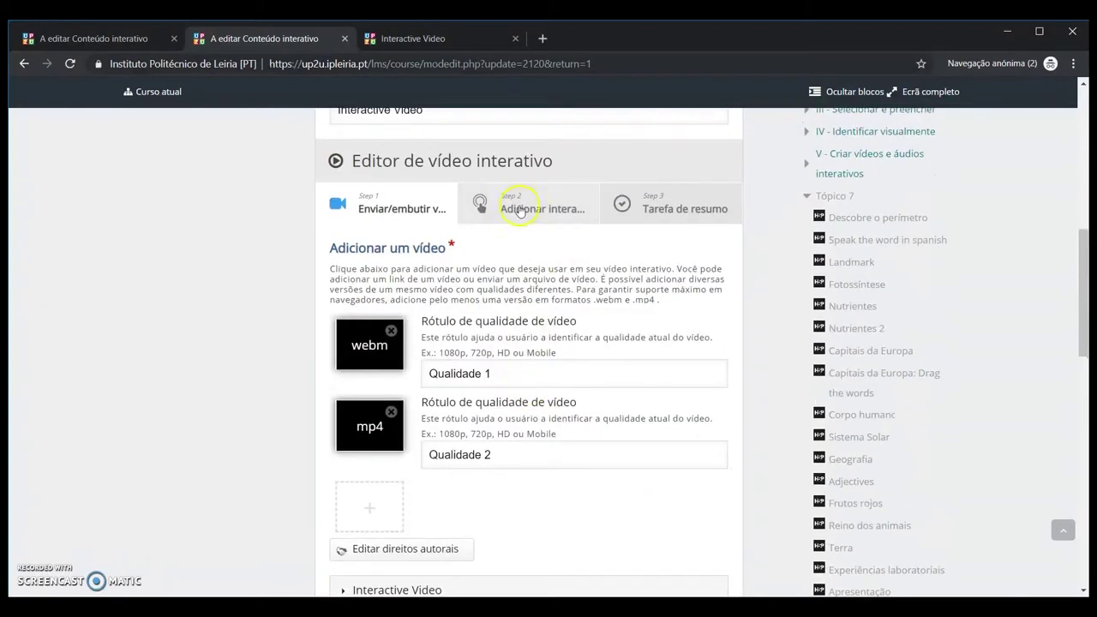
- Show the add-interactions step of the interactive video editor and move the video's playhead to 0:41
click(545, 209)
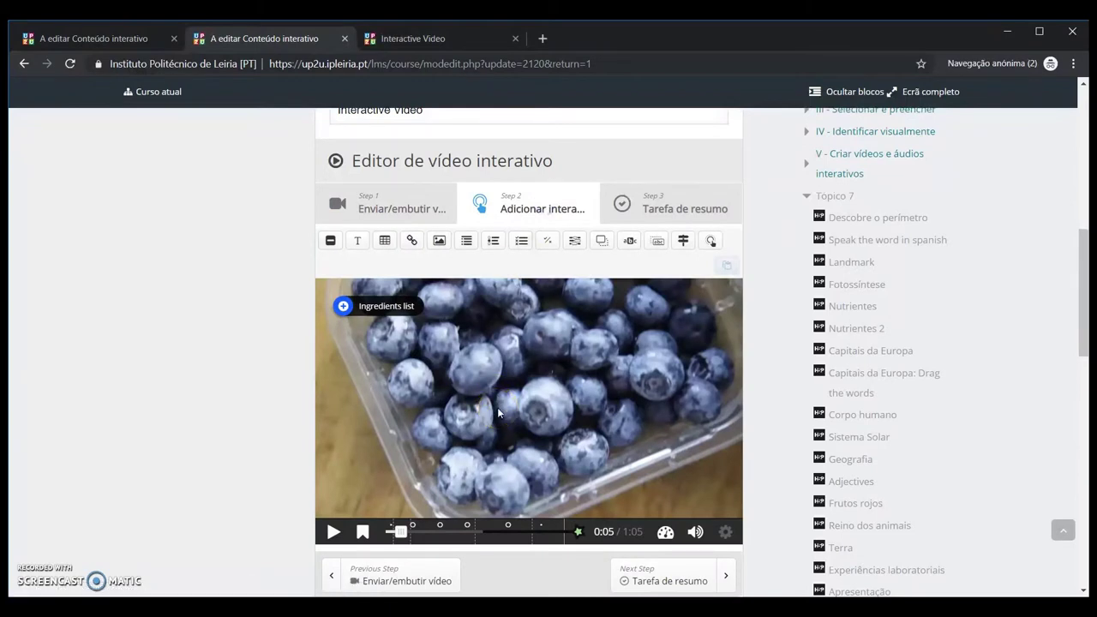
click(485, 378)
mouse_move(404, 535)
mouse_down()
mouse_move(520, 536)
mouse_move(467, 536)
mouse_move(499, 533)
mouse_up()
- Add a Text interaction at 0:41, review its display time, display mode and label settings, and remove it
click(360, 242)
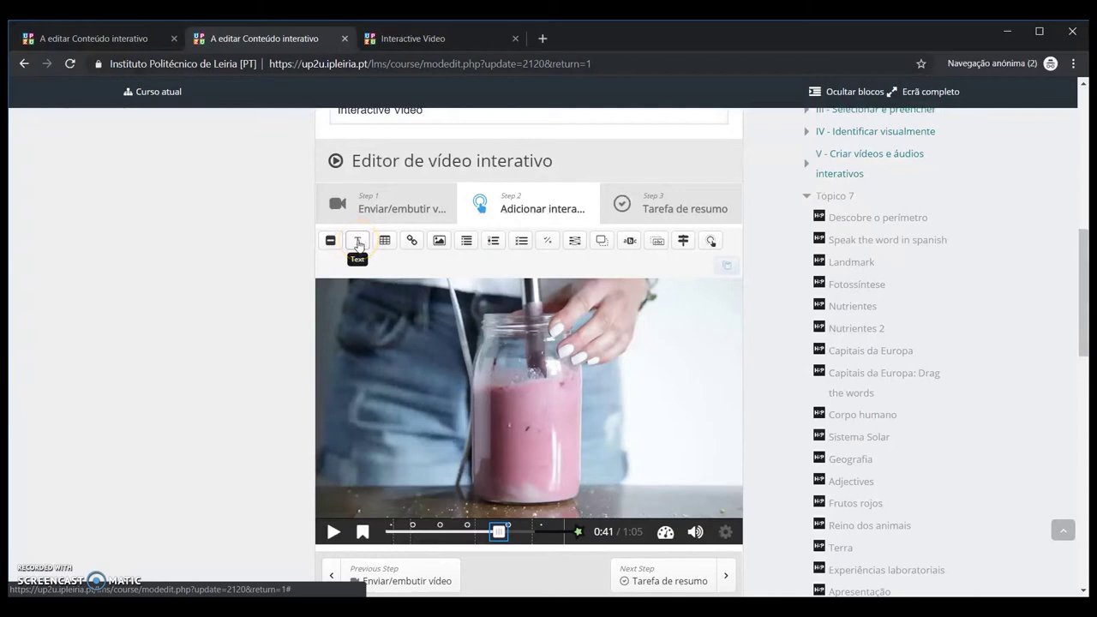
click(358, 244)
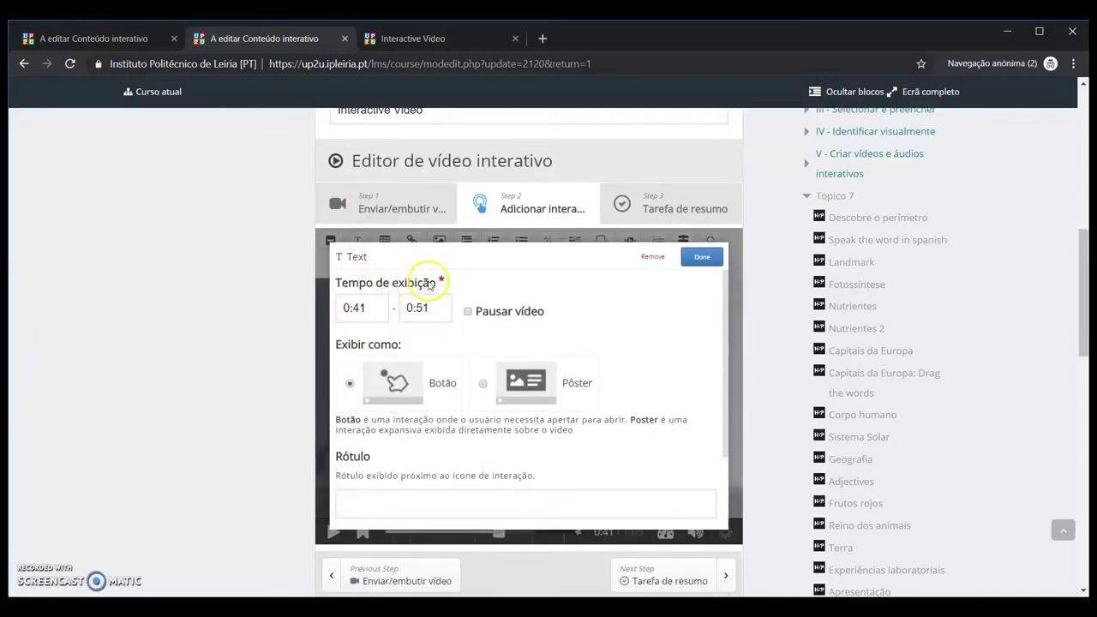
drag(370, 307, 333, 308)
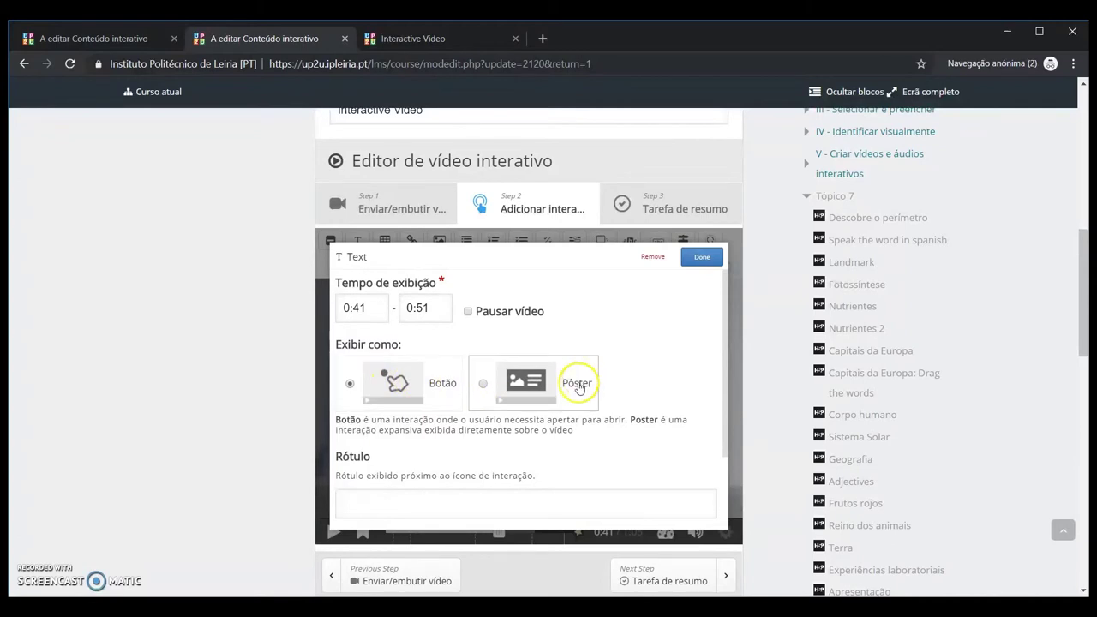
scroll(461, 440, down, 2)
click(375, 400)
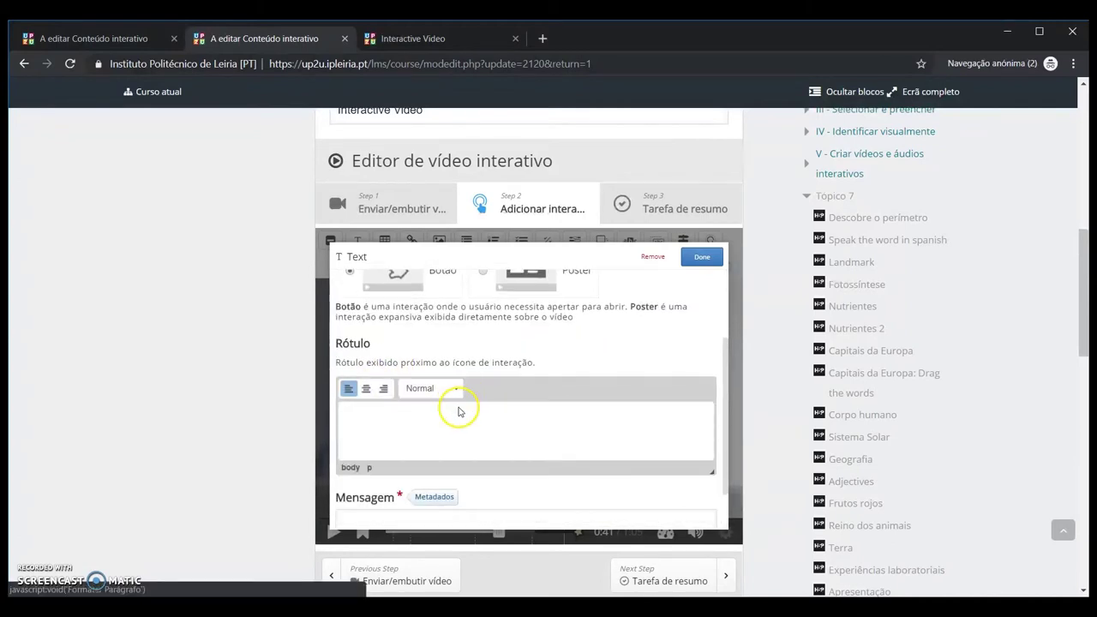
scroll(440, 374, down, 2)
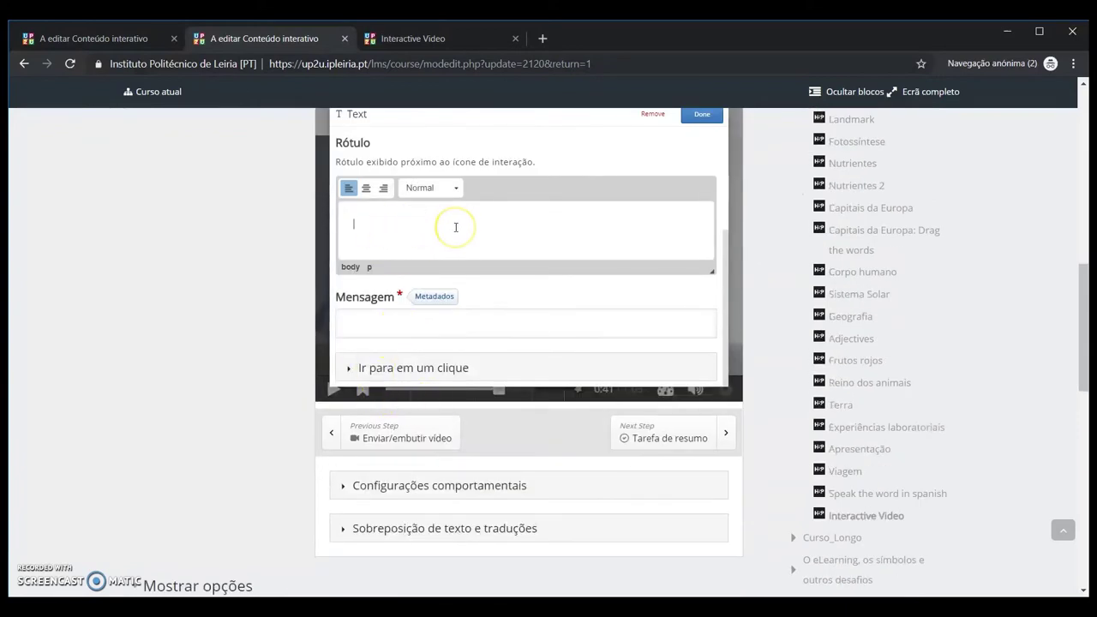
scroll(400, 323, up, 4)
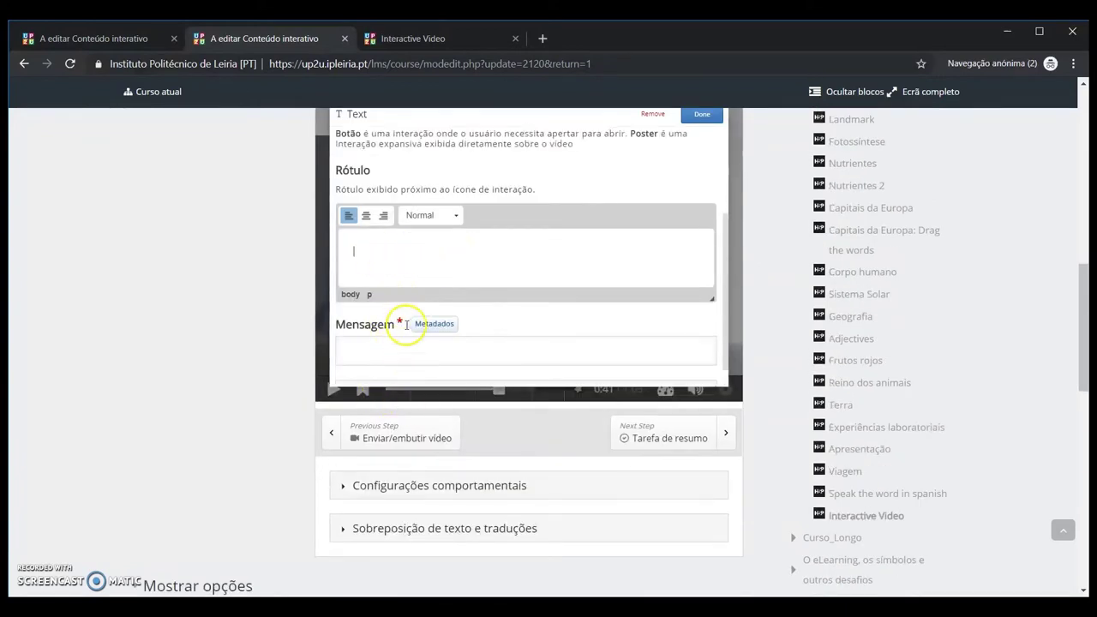
click(651, 257)
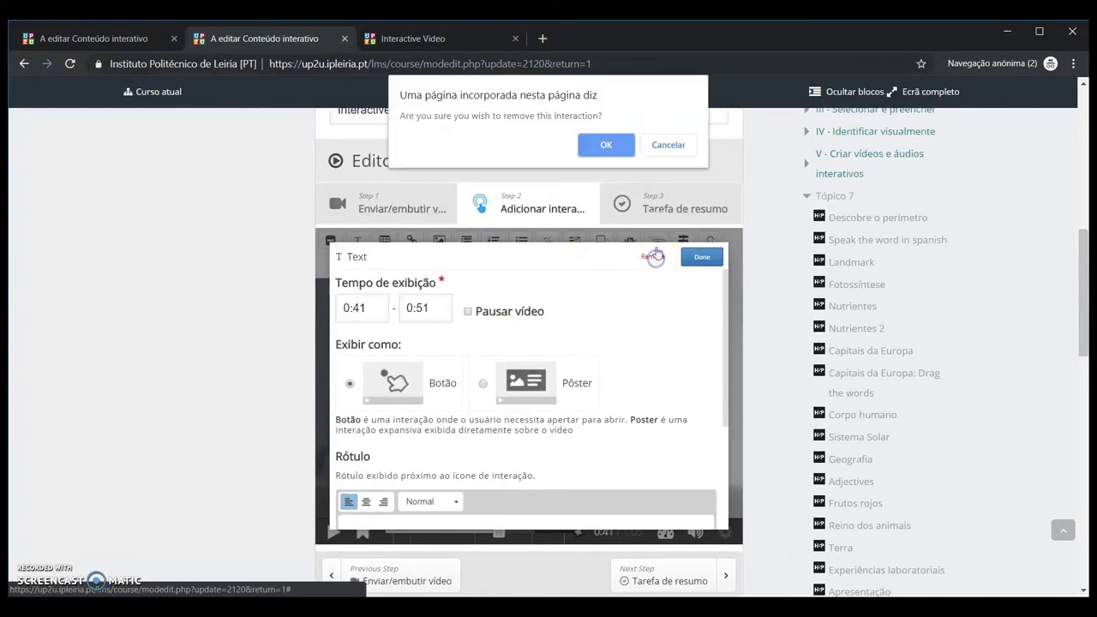
click(597, 142)
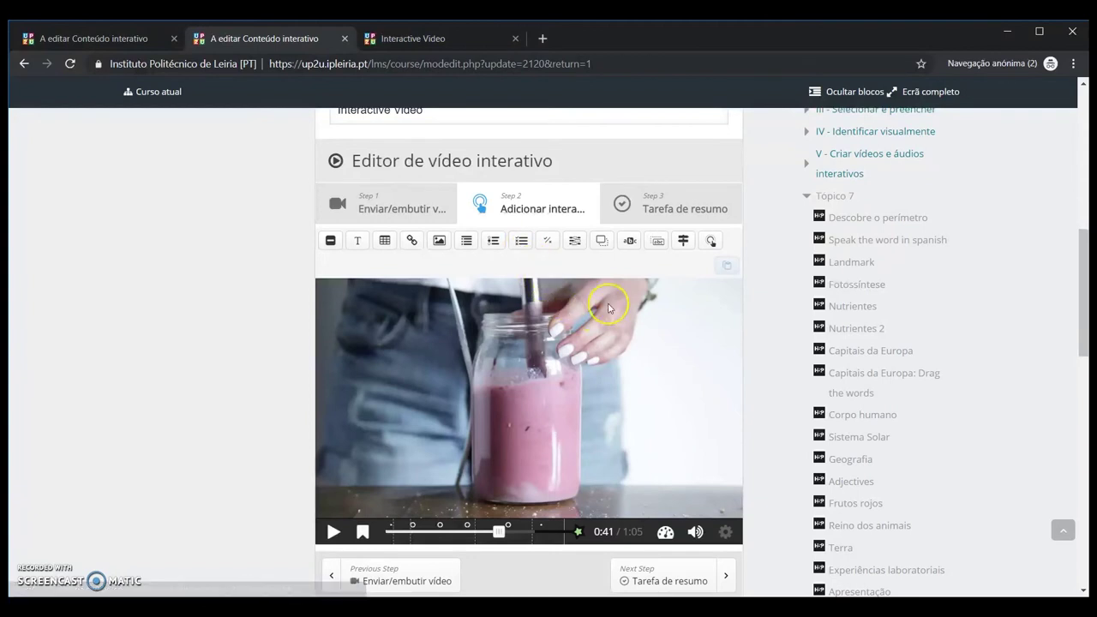
- Examine the summary task step, including its introductory text and the sets of statements about the smoothie
click(672, 215)
scroll(557, 298, down, 1)
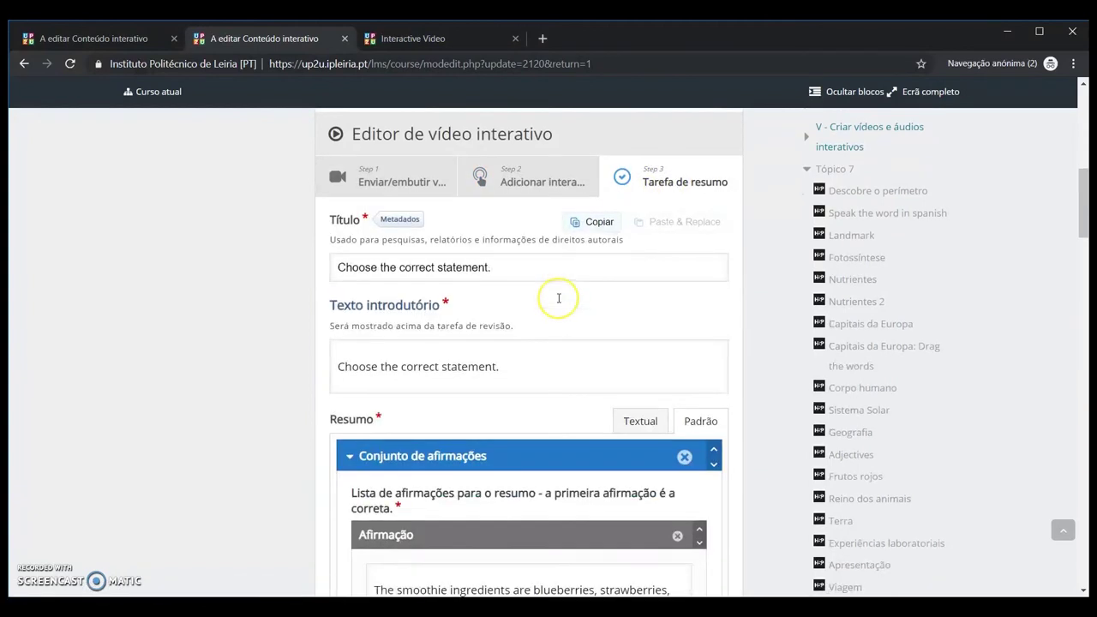
scroll(558, 298, down, 1)
scroll(558, 298, down, 1)
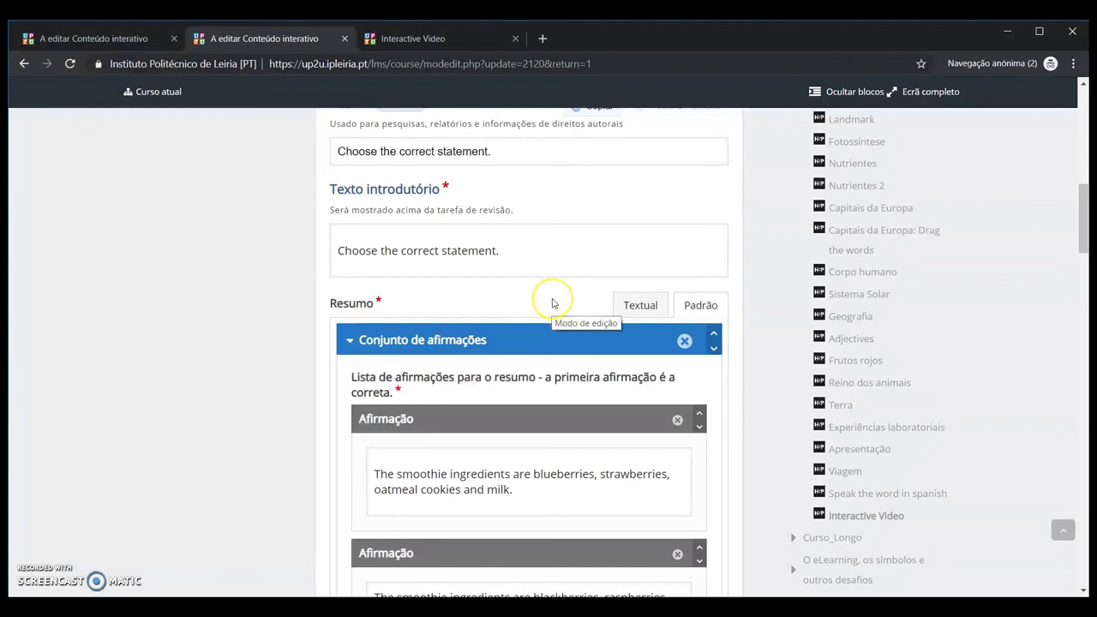
scroll(552, 298, down, 5)
scroll(553, 298, down, 2)
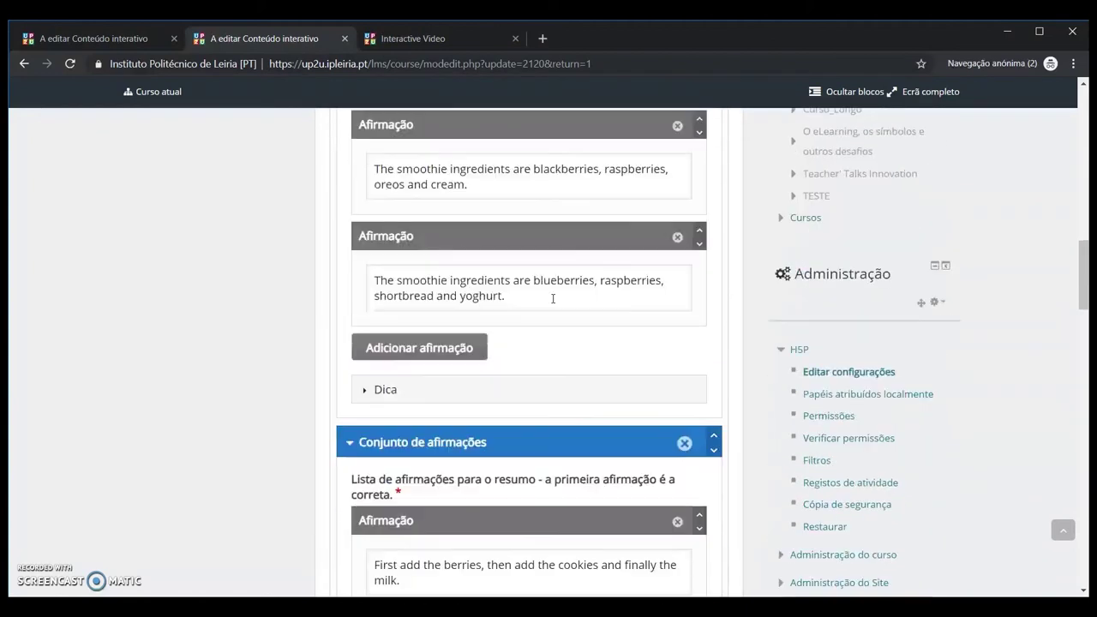
scroll(553, 300, up, 4)
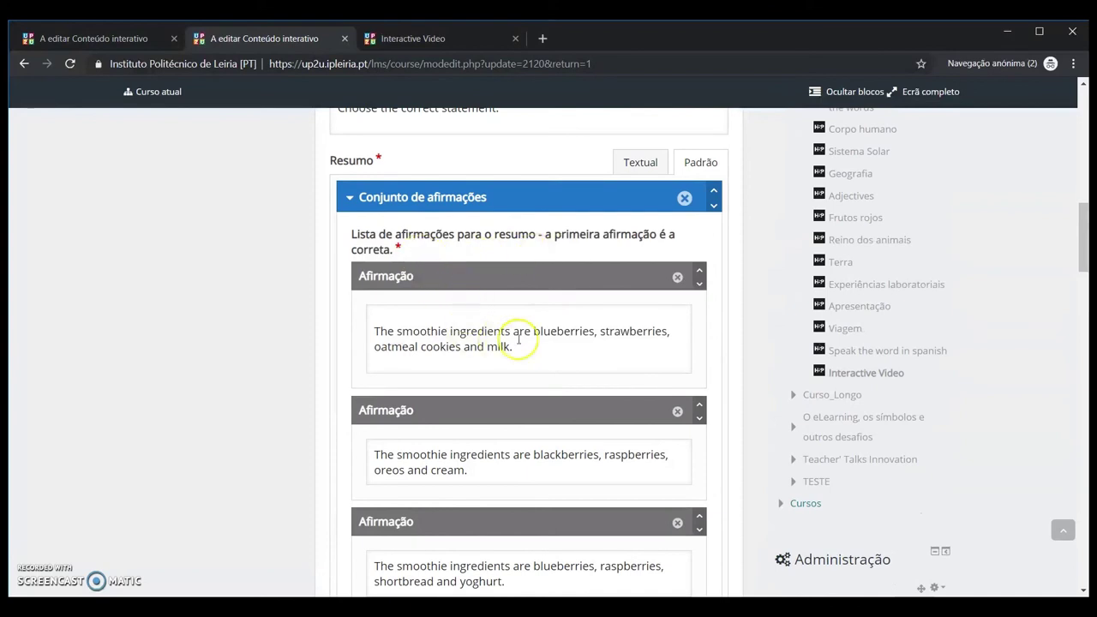
scroll(561, 343, down, 2)
scroll(561, 344, up, 12)
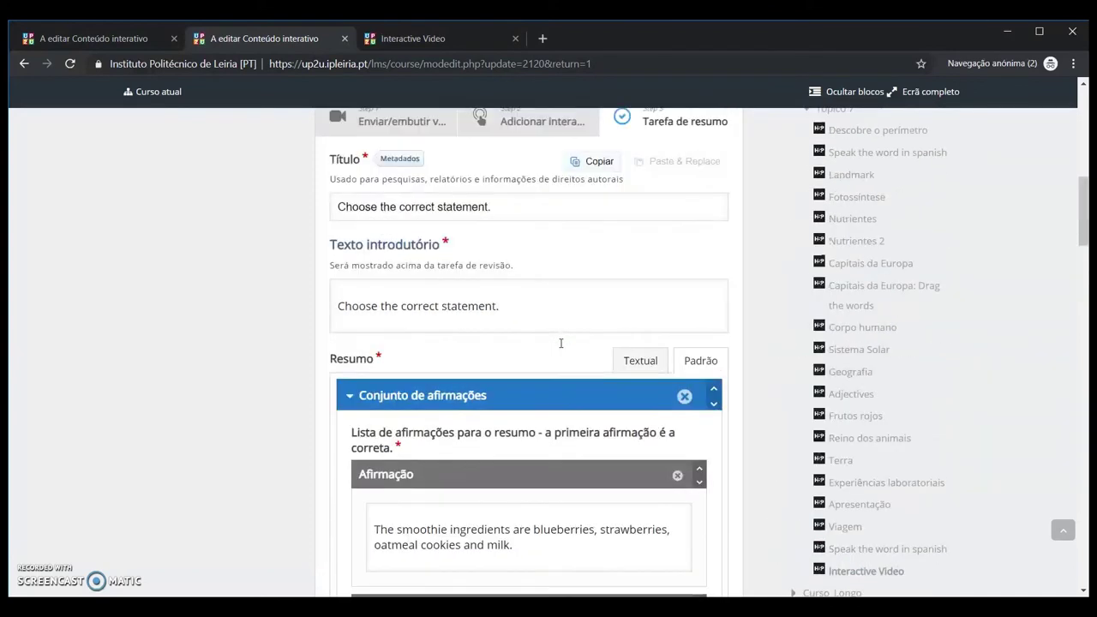
scroll(561, 346, up, 2)
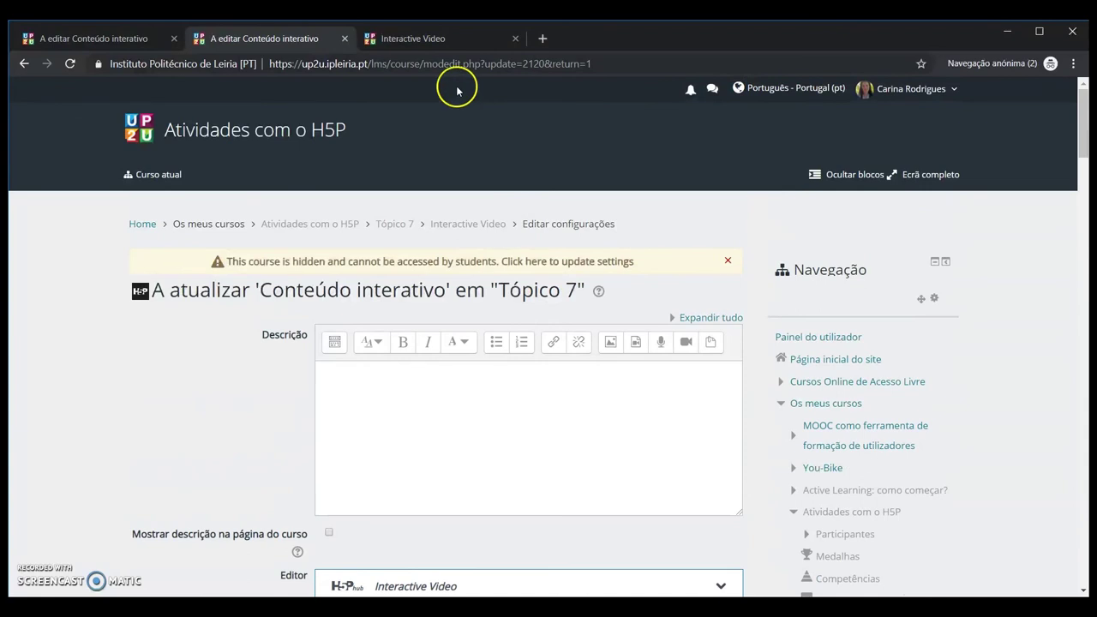
- Return to the Interactive Video preview and close the Fill in the blanks question to resume playback
click(421, 43)
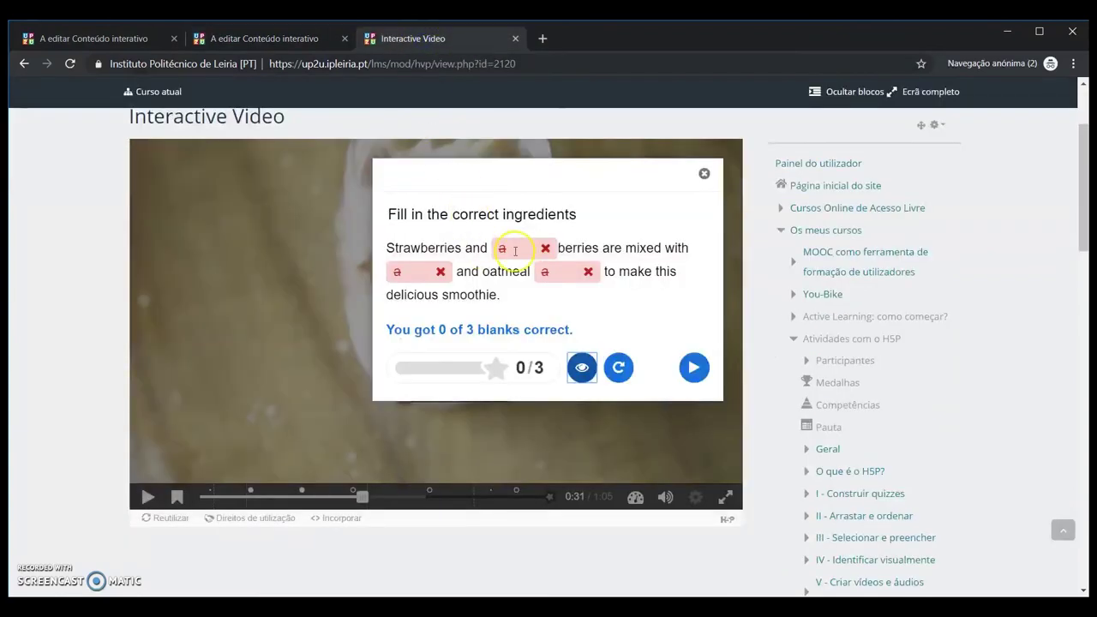
click(704, 174)
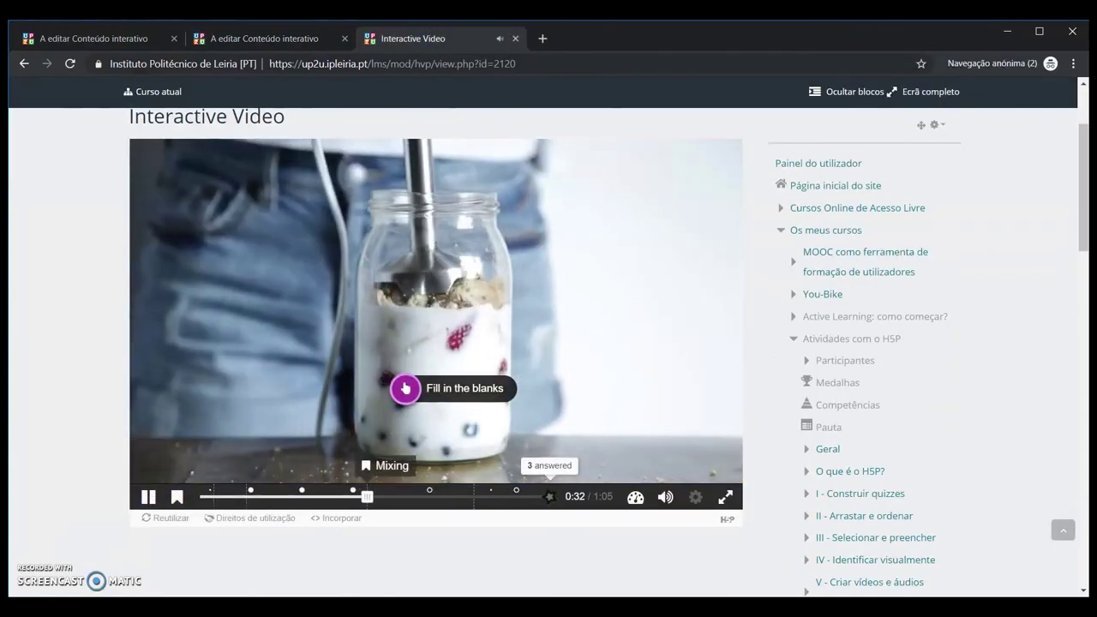